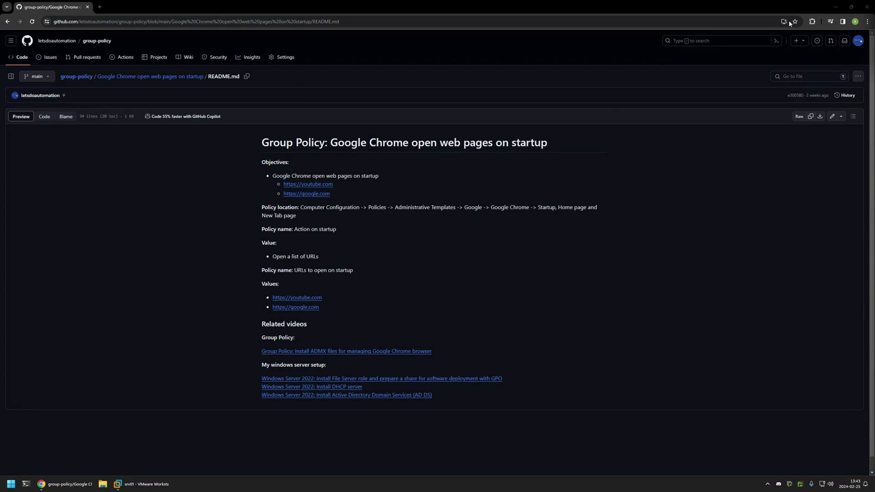
# Read the README's related videos and Windows Server 2022 Group Policy links
pyautogui.moveTo(480, 407); pyautogui.dragTo(363, 322)
pyautogui.click(367, 322)
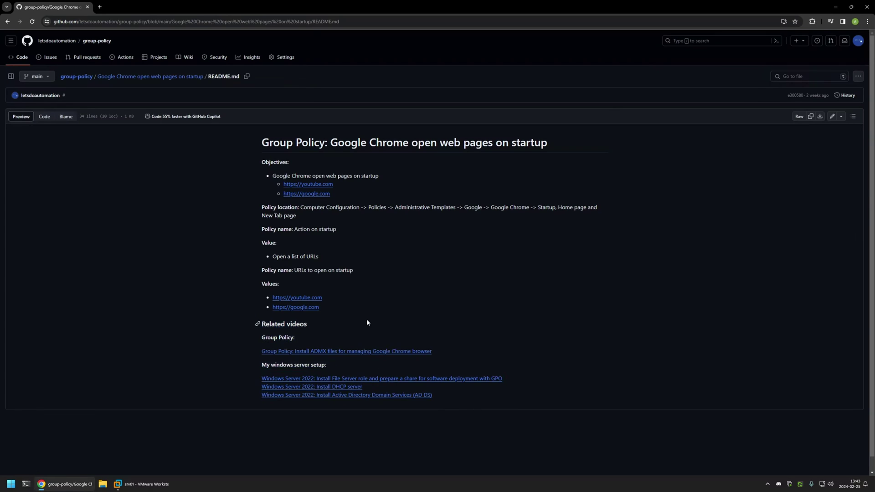
pyautogui.moveTo(461, 400); pyautogui.dragTo(222, 371)
pyautogui.click(446, 352)
pyautogui.moveTo(450, 350); pyautogui.dragTo(220, 338)
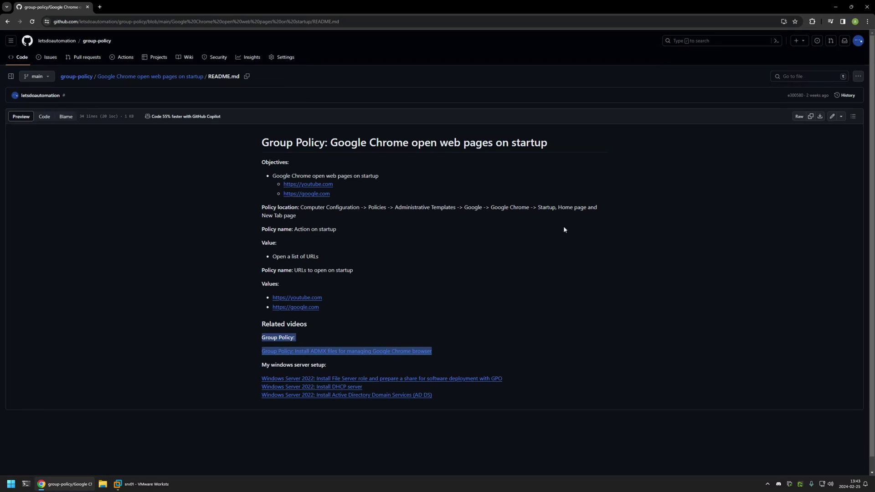
pyautogui.click(600, 208)
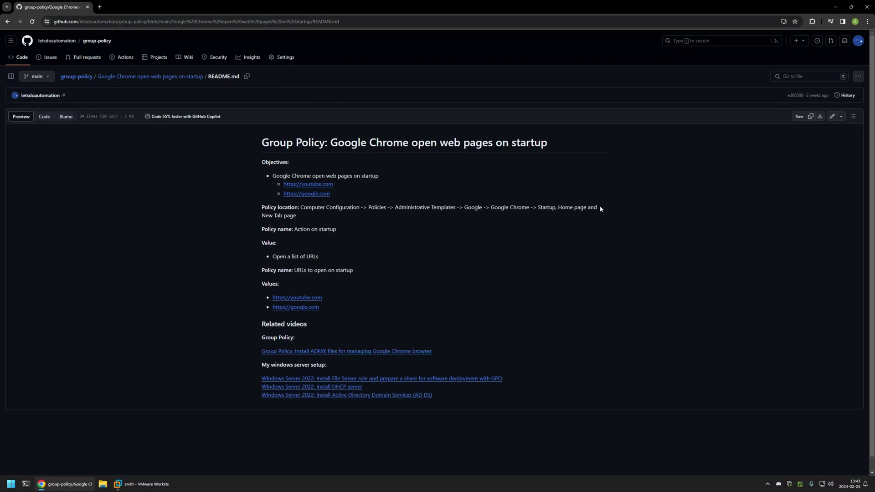
# Review the youtube.com and google.com startup URLs and policy location, then switch to srv01
pyautogui.moveTo(346, 196)
pyautogui.mouseDown()
pyautogui.moveTo(337, 207)
pyautogui.moveTo(335, 185)
pyautogui.mouseUp()
pyautogui.click(346, 188)
pyautogui.tripleClick(338, 183)
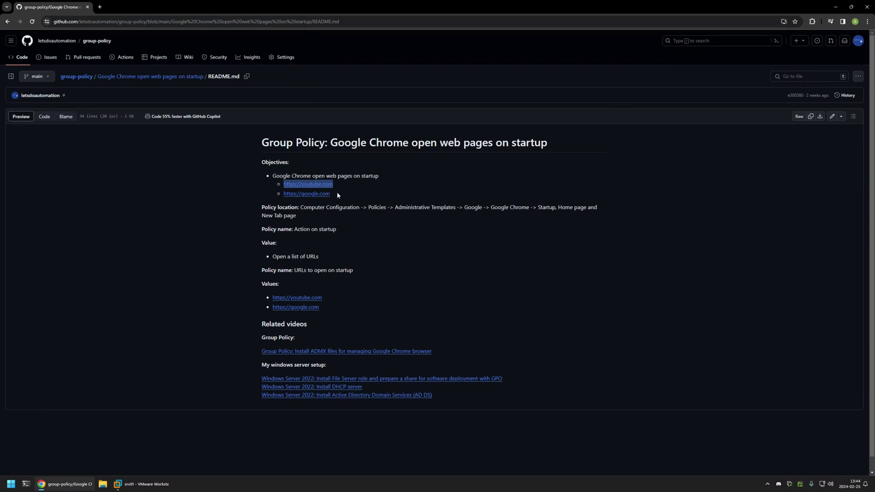
pyautogui.moveTo(339, 195); pyautogui.dragTo(284, 193)
pyautogui.click(334, 195)
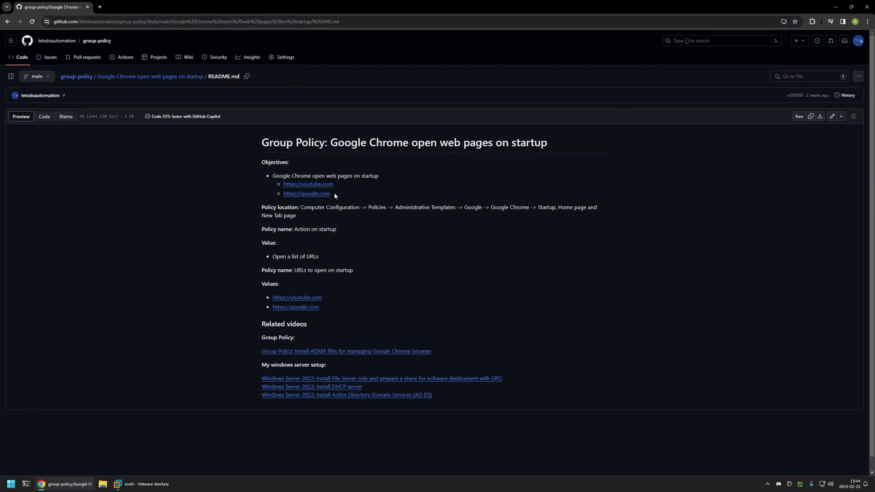
pyautogui.moveTo(344, 313); pyautogui.dragTo(225, 205)
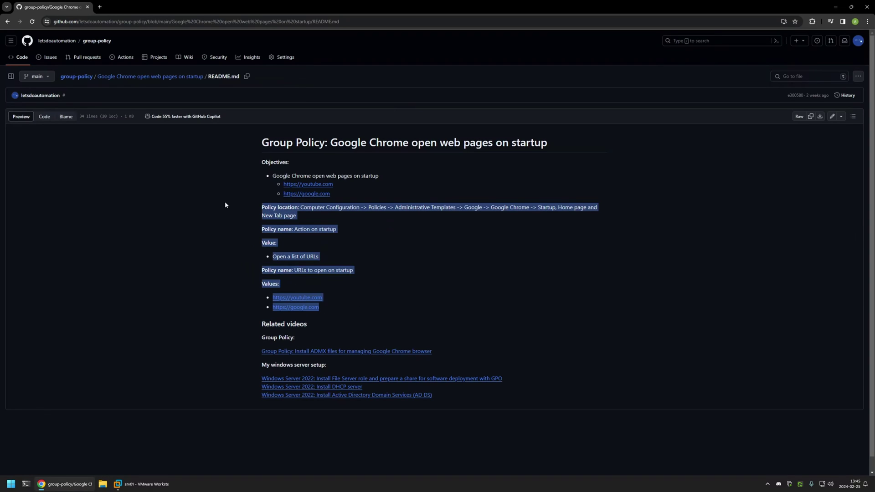
pyautogui.click(334, 196)
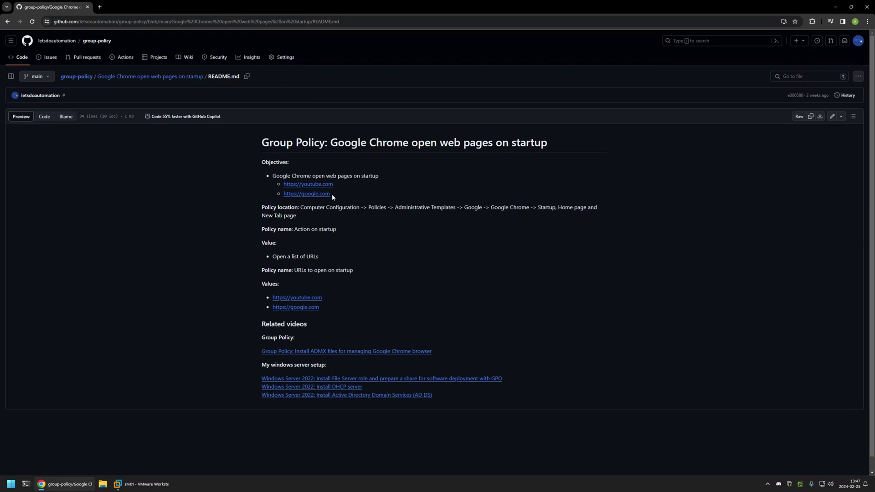
pyautogui.click(145, 484)
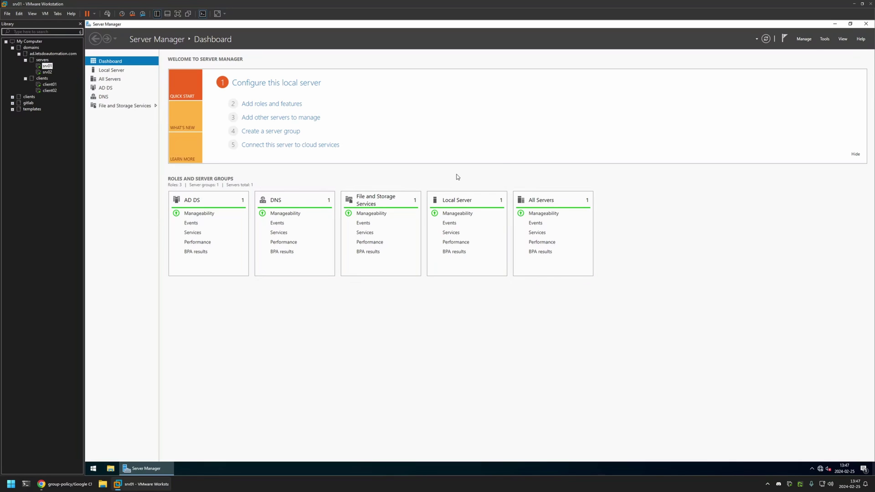
# Launch Group Policy Management and create a GPO named 'chrome settings' under Group Policy Objects
pyautogui.click(825, 39)
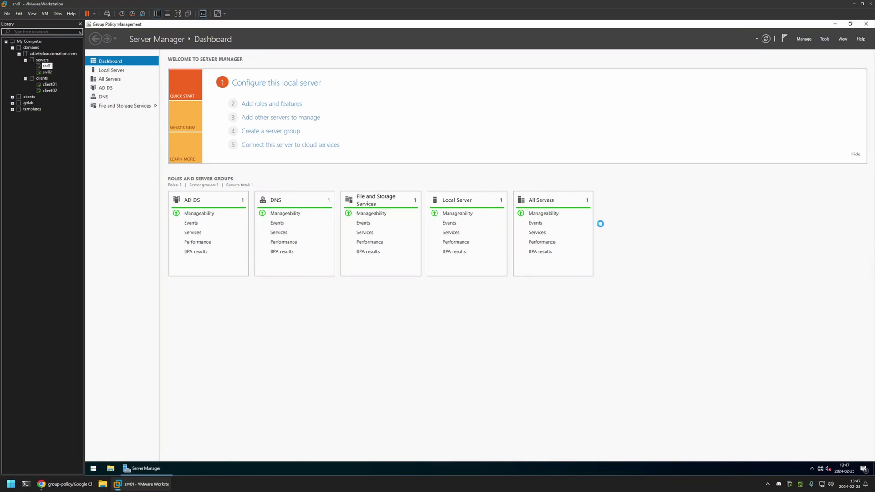
pyautogui.click(784, 139)
pyautogui.rightClick(139, 130)
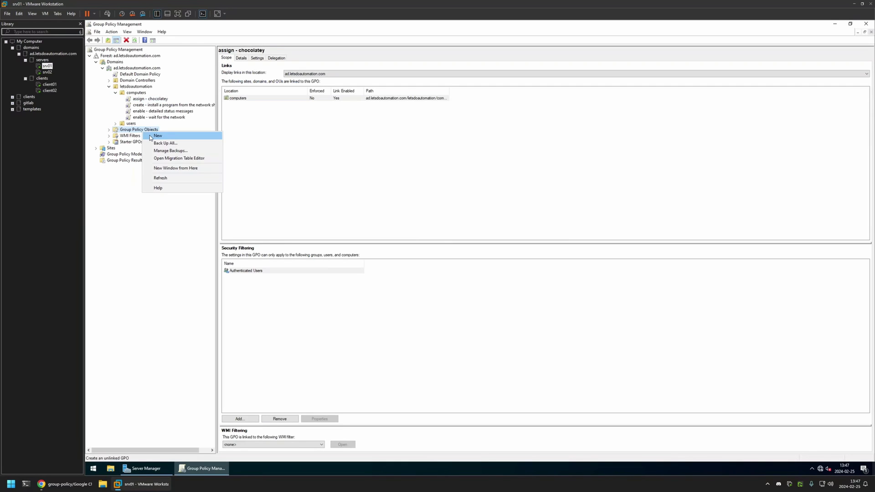
pyautogui.click(150, 136)
pyautogui.write('chrome settings')
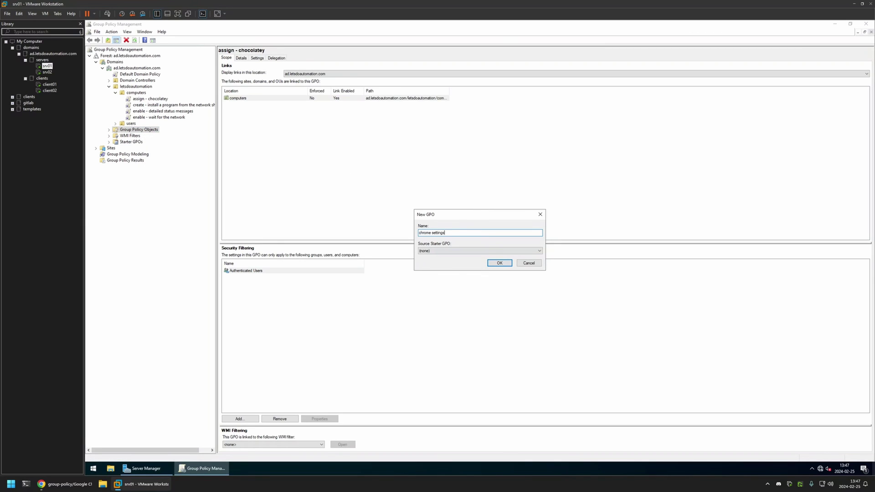
pyautogui.press('Return')
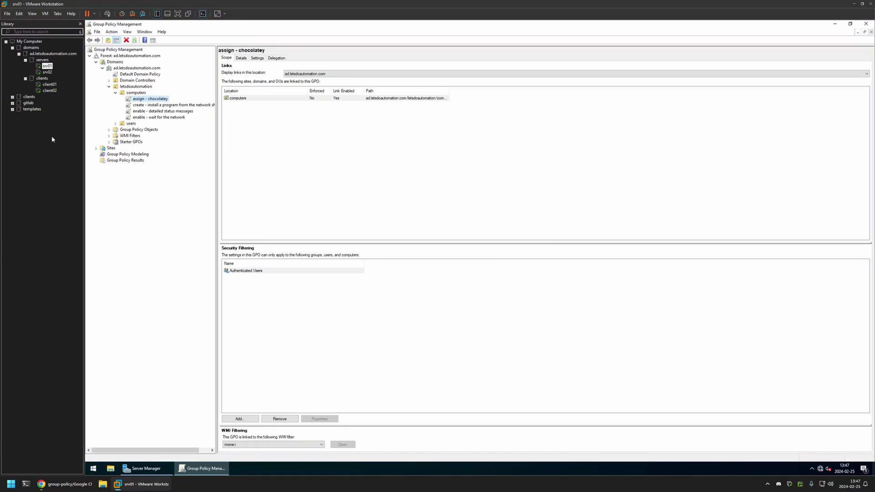
pyautogui.click(109, 130)
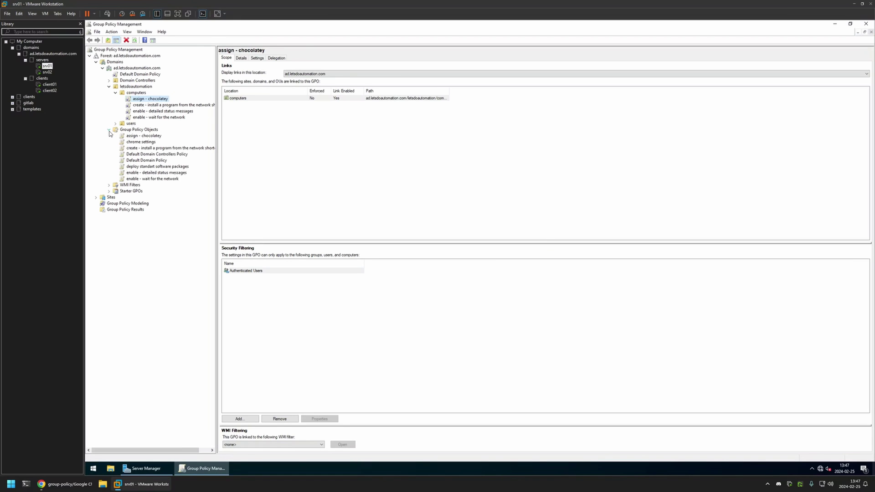
pyautogui.click(131, 142)
# Open the chrome settings GPO in the policy editor and widen its folder tree
pyautogui.rightClick(131, 143)
pyautogui.click(141, 147)
pyautogui.moveTo(221, 57); pyautogui.dragTo(412, 107)
pyautogui.moveTo(373, 171); pyautogui.dragTo(497, 171)
# Browse Computer Configuration > Administrative Templates > Google Chrome > Startup, Home page and New Tab page
pyautogui.click(333, 134)
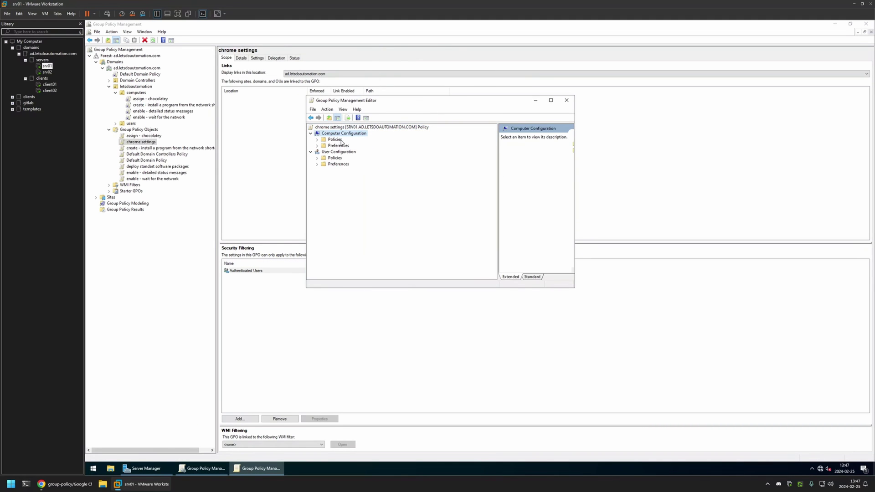
pyautogui.click(317, 139)
pyautogui.click(323, 158)
pyautogui.click(330, 171)
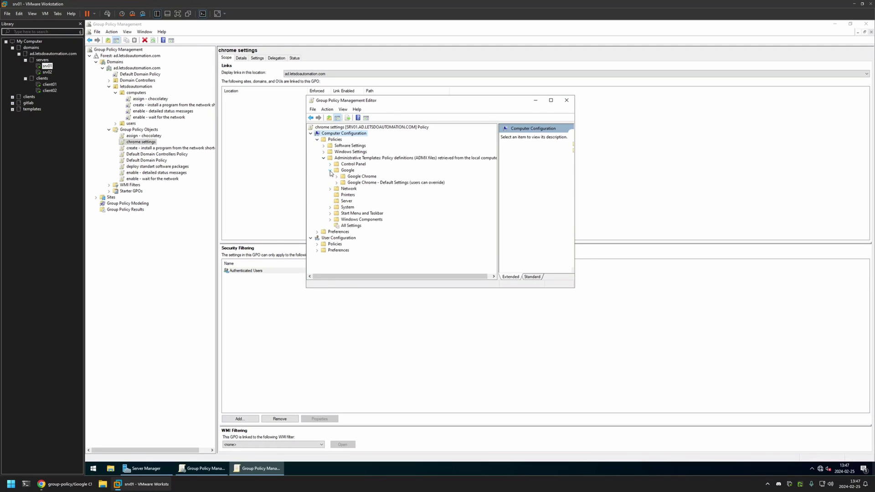
pyautogui.click(361, 176)
pyautogui.click(551, 100)
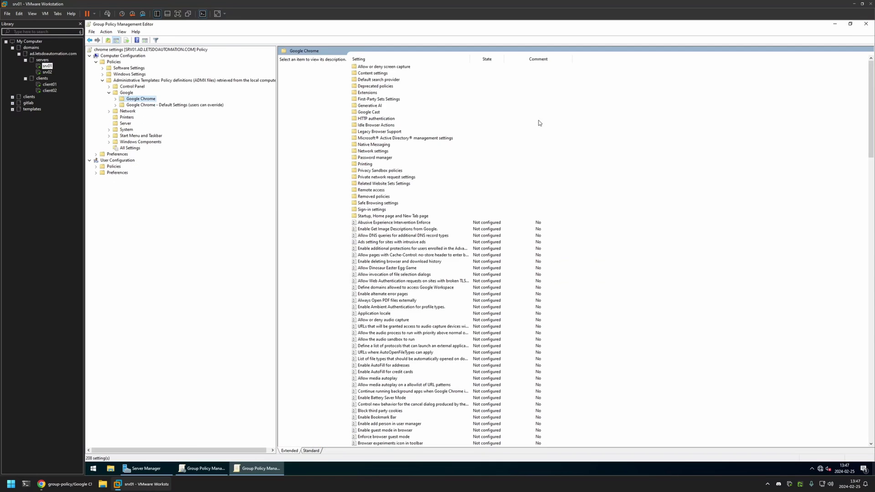
pyautogui.doubleClick(422, 216)
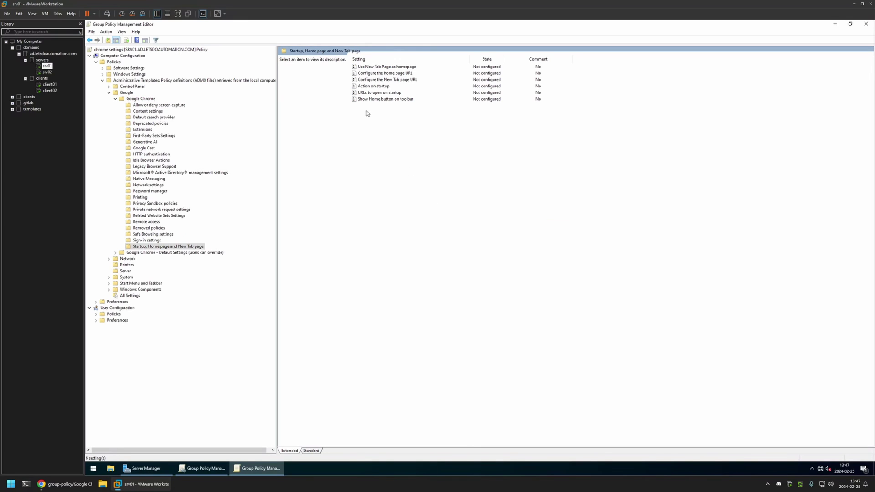
# Enable the Action on startup policy with 'Open a list of URLs' selected
pyautogui.doubleClick(365, 87)
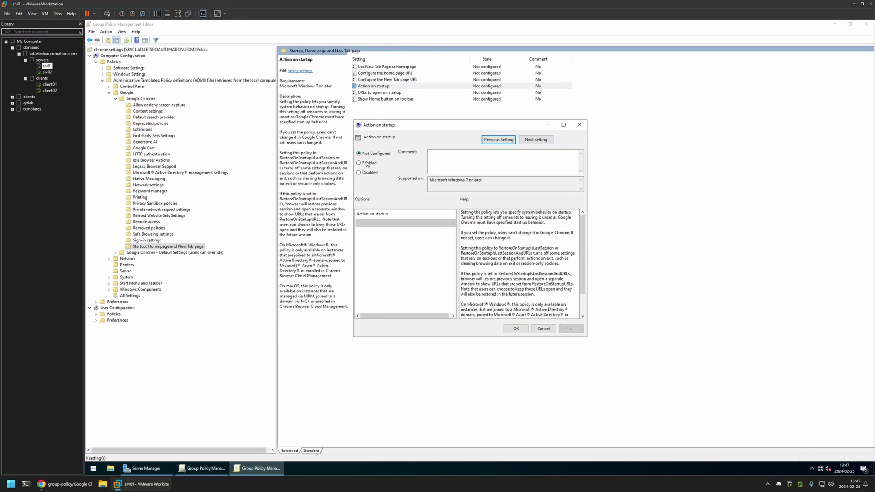
pyautogui.click(367, 163)
pyautogui.click(395, 224)
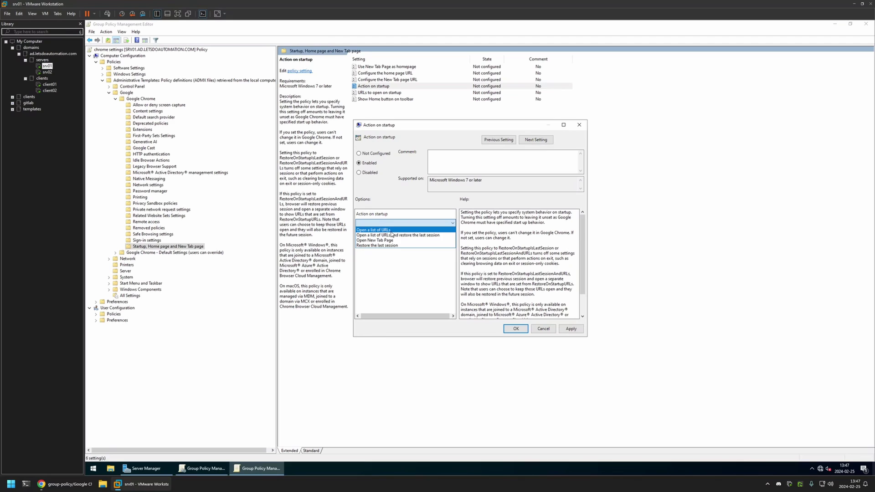
pyautogui.click(391, 231)
pyautogui.click(578, 330)
pyautogui.click(510, 328)
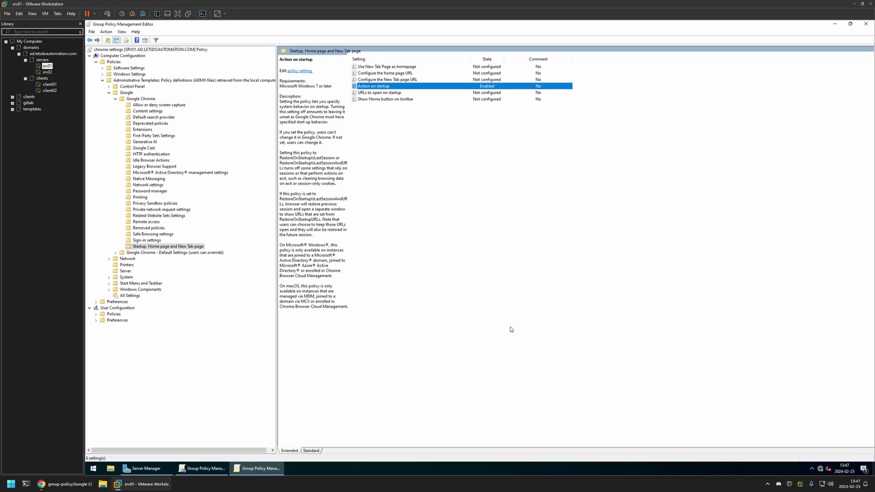
# Enable the URLs to open on startup policy and bring up its value list
pyautogui.doubleClick(387, 93)
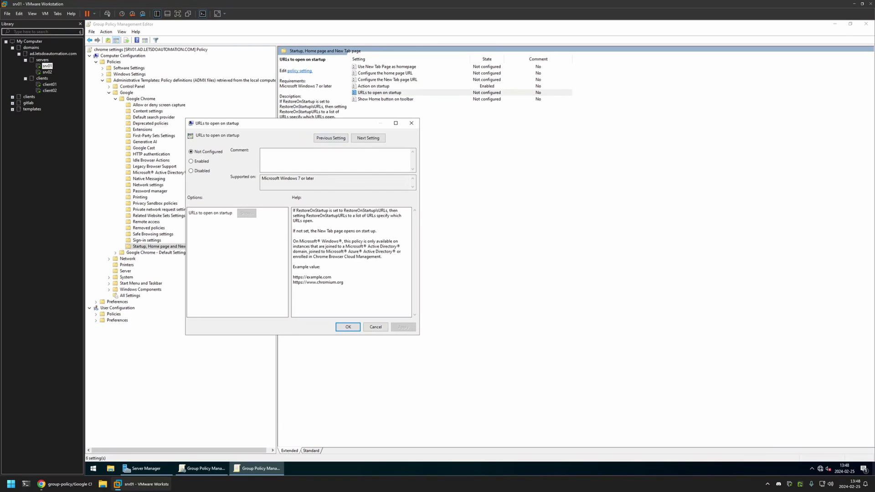
pyautogui.click(404, 184)
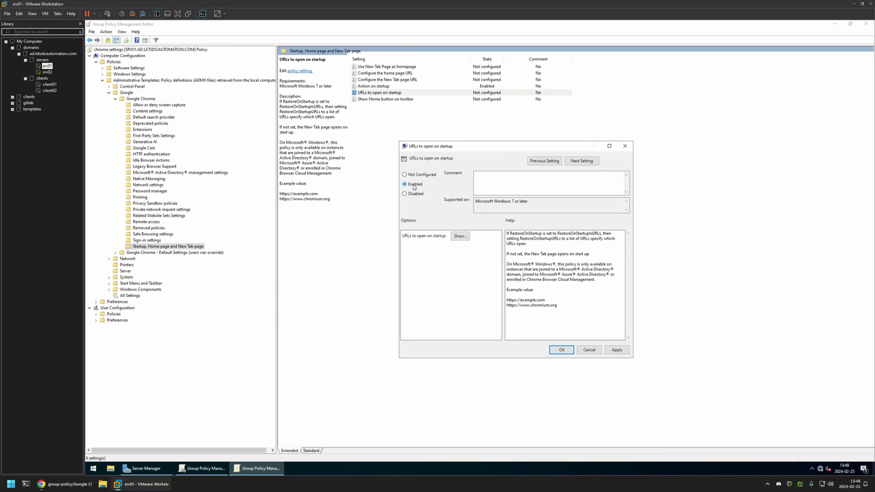
pyautogui.click(460, 237)
pyautogui.moveTo(238, 134); pyautogui.dragTo(504, 195)
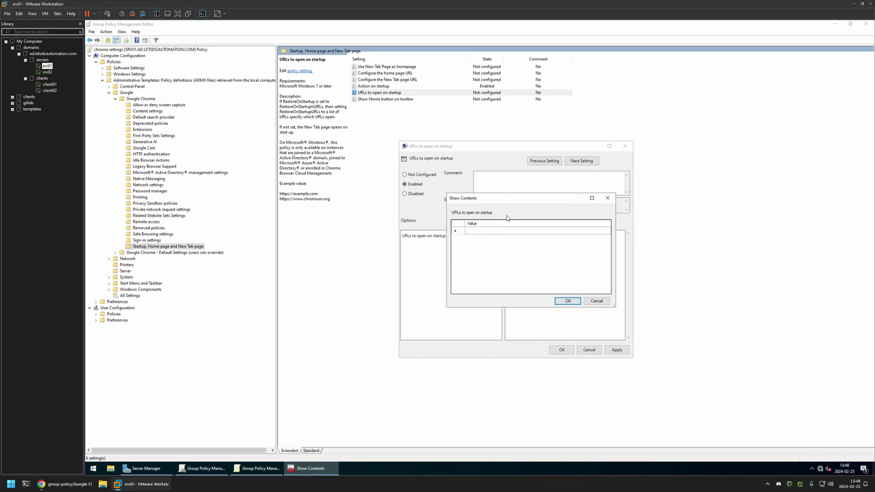
pyautogui.click(66, 484)
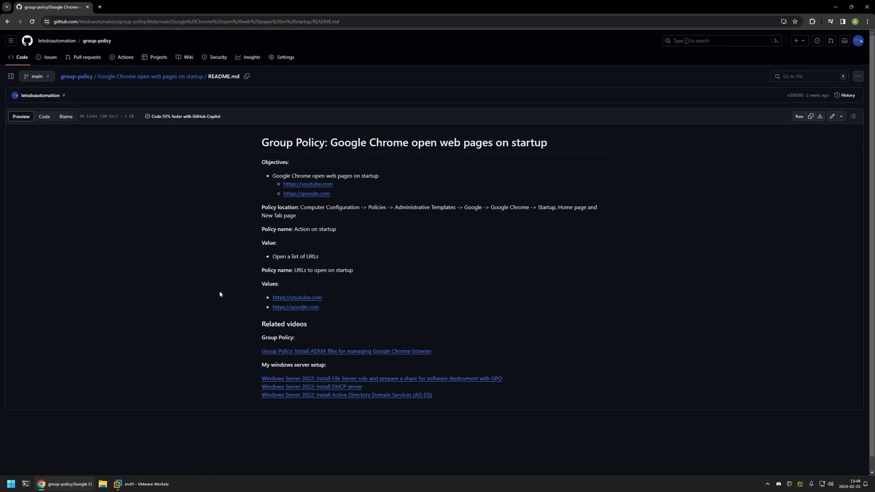
pyautogui.moveTo(323, 298); pyautogui.dragTo(273, 298)
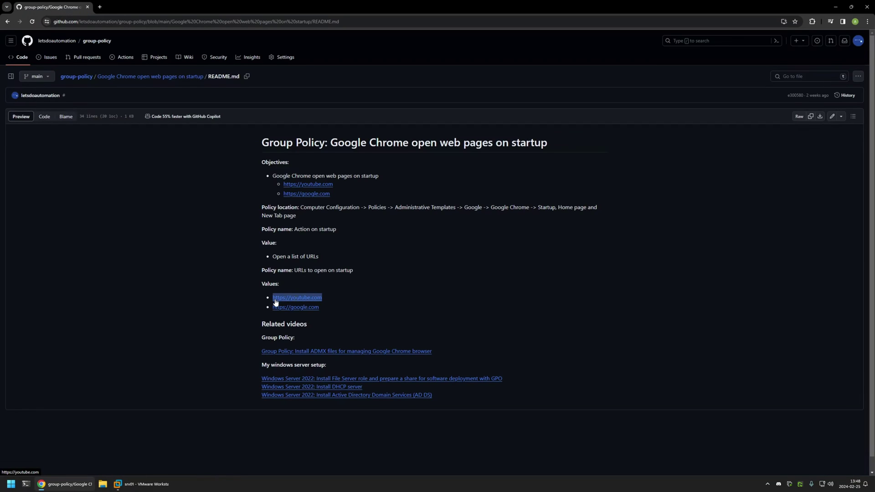
pyautogui.rightClick(276, 299)
pyautogui.click(293, 363)
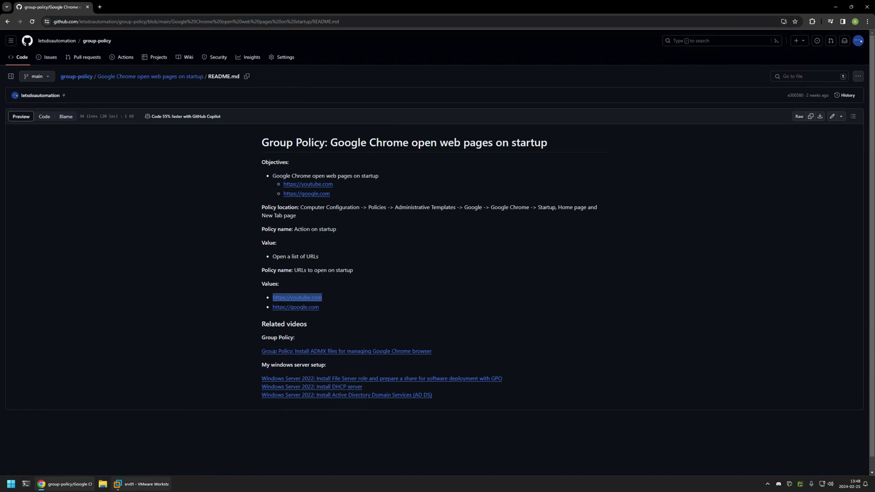
pyautogui.click(142, 483)
pyautogui.click(474, 231)
pyautogui.click(474, 231)
pyautogui.hotkey('ctrl', 'v')
pyautogui.click(64, 484)
pyautogui.moveTo(323, 307); pyautogui.dragTo(273, 308)
pyautogui.rightClick(276, 308)
pyautogui.click(305, 375)
pyautogui.click(142, 484)
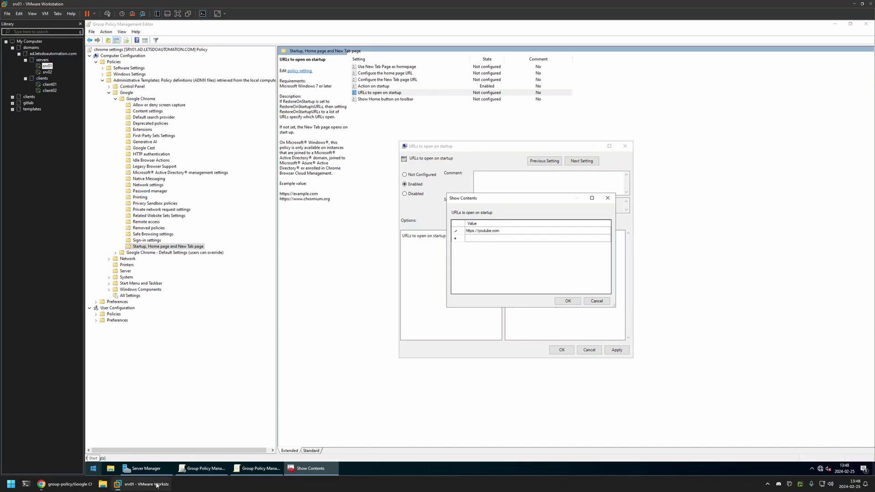
pyautogui.click(480, 238)
pyautogui.click(480, 238)
pyautogui.hotkey('ctrl', 'v')
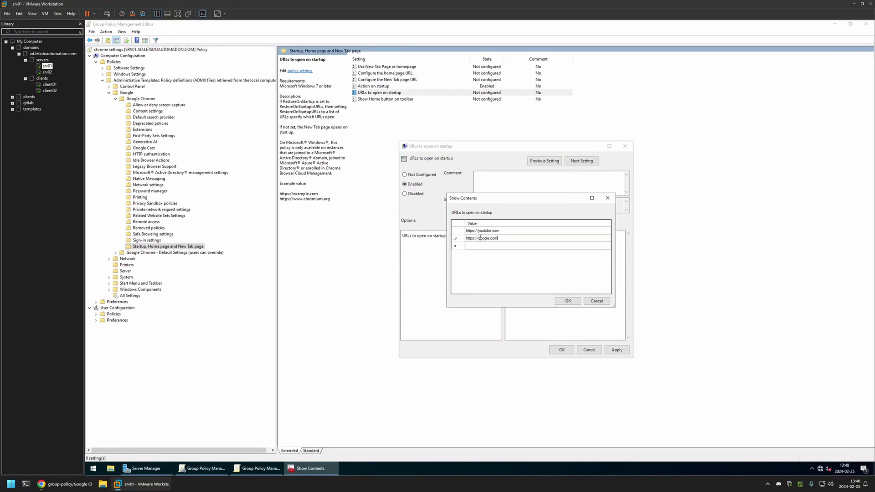
# Confirm the URL list and apply the URLs to open on startup policy
pyautogui.click(567, 301)
pyautogui.click(616, 349)
pyautogui.click(561, 349)
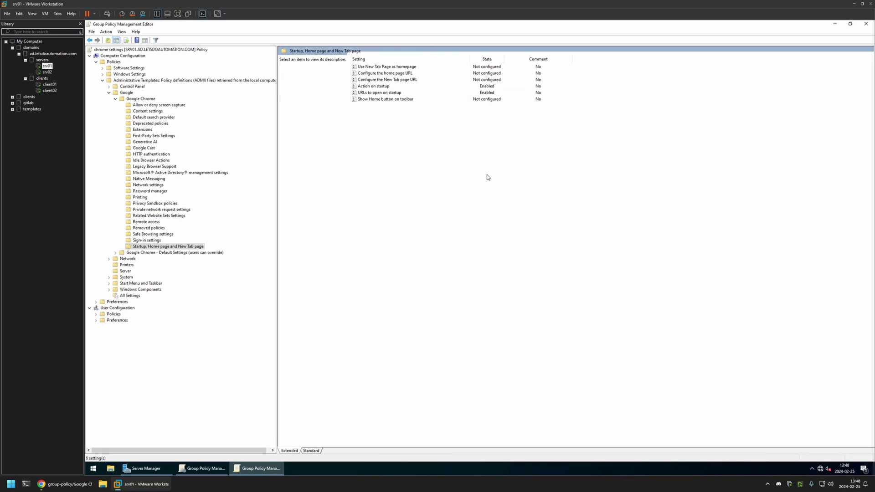
# Close the editor and set the chrome settings GPO status to 'User configuration settings disabled'
pyautogui.click(865, 23)
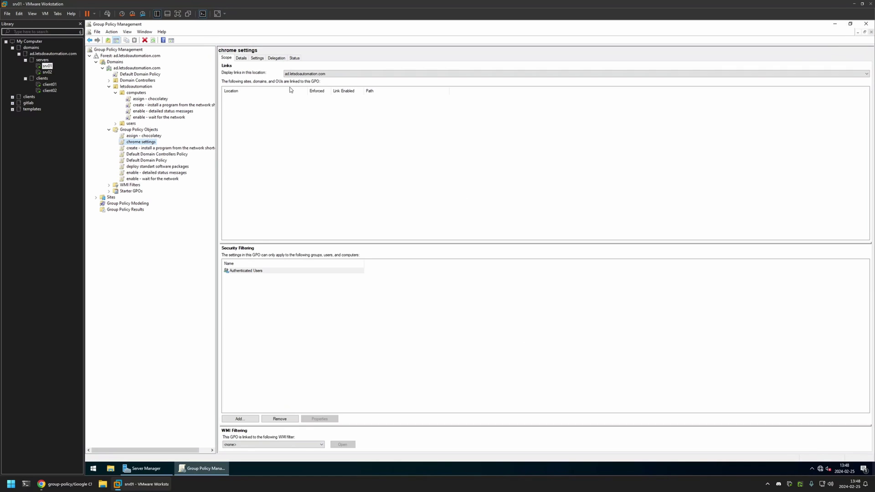
pyautogui.click(241, 58)
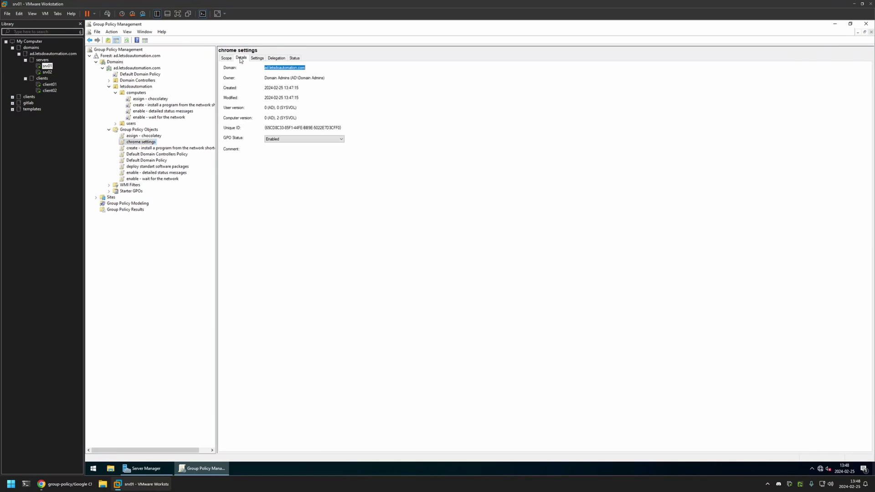
pyautogui.click(268, 140)
pyautogui.click(283, 160)
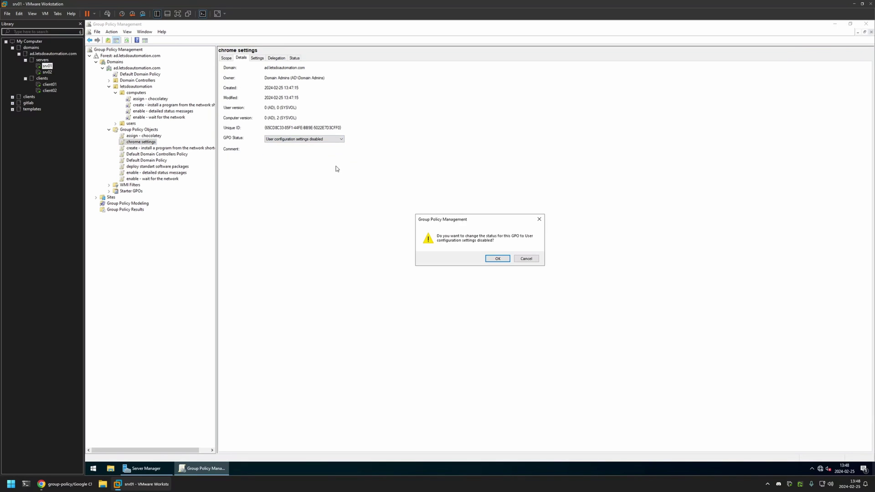
pyautogui.click(498, 257)
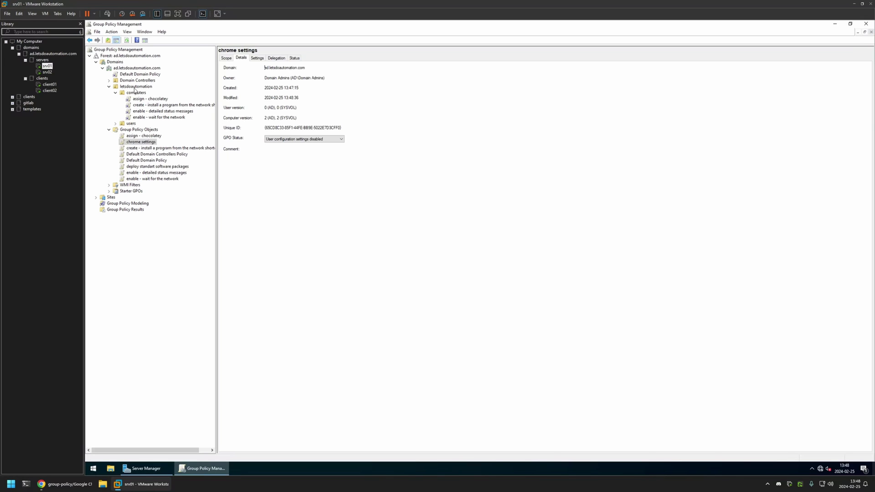
# Link chrome settings to the computers OU as link order 5, then switch to client01
pyautogui.click(133, 93)
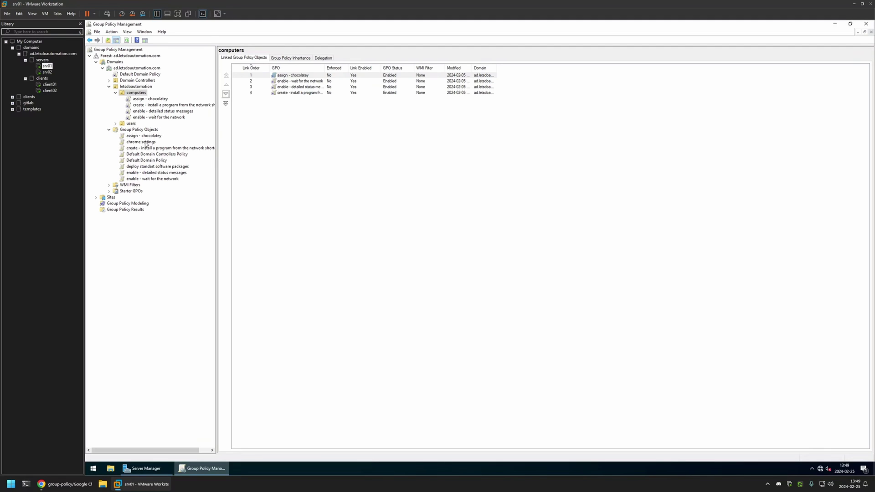
pyautogui.moveTo(146, 144); pyautogui.dragTo(136, 91)
pyautogui.click(502, 257)
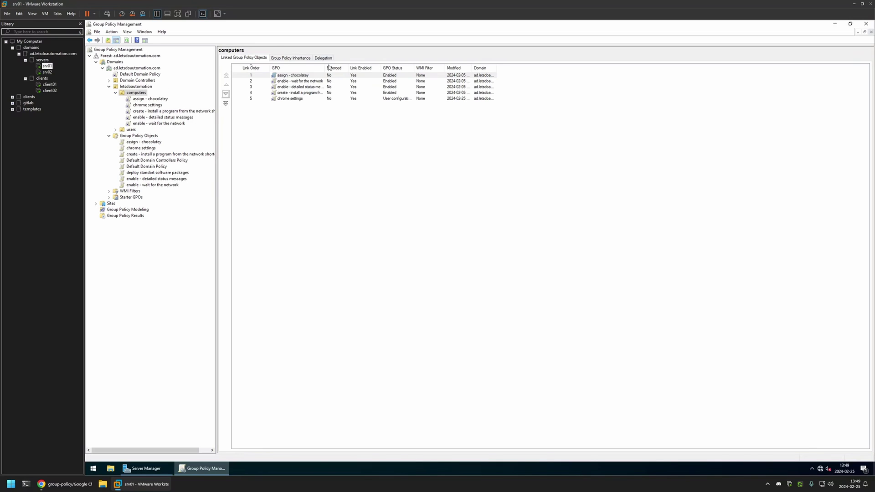
pyautogui.click(275, 109)
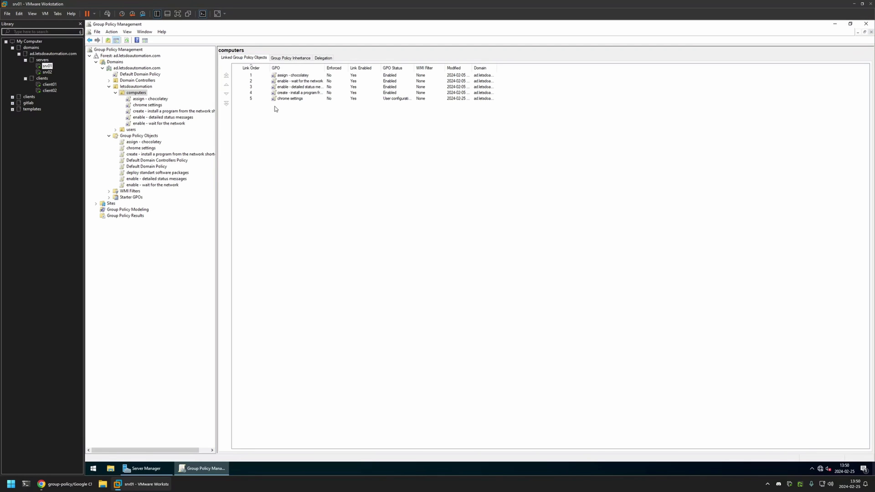
pyautogui.click(49, 84)
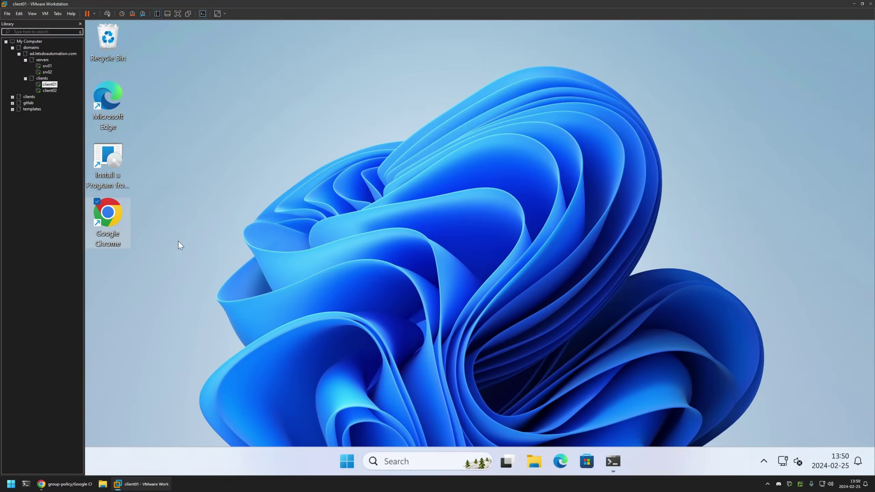
# Launch Google Chrome on client01 and confirm it shows only a plain New Tab page
pyautogui.doubleClick(121, 218)
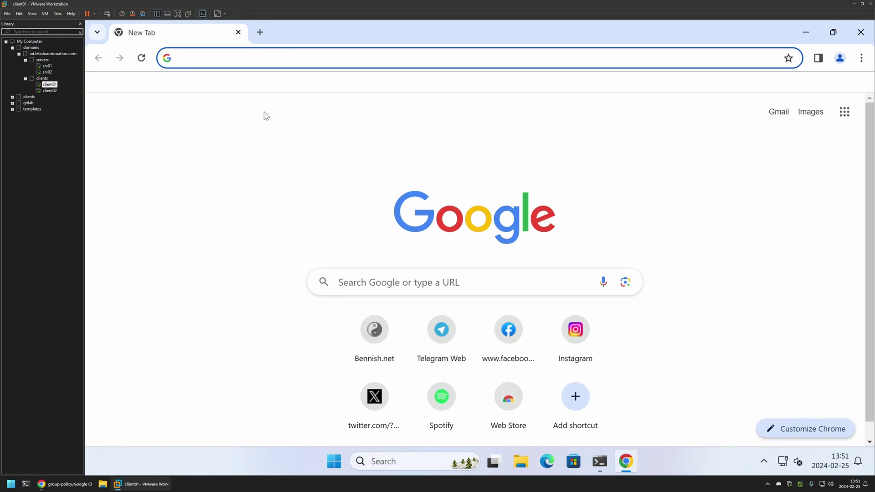
# Run gpupdate in Command Prompt to refresh computer and user policy, then return to Chrome
pyautogui.click(334, 461)
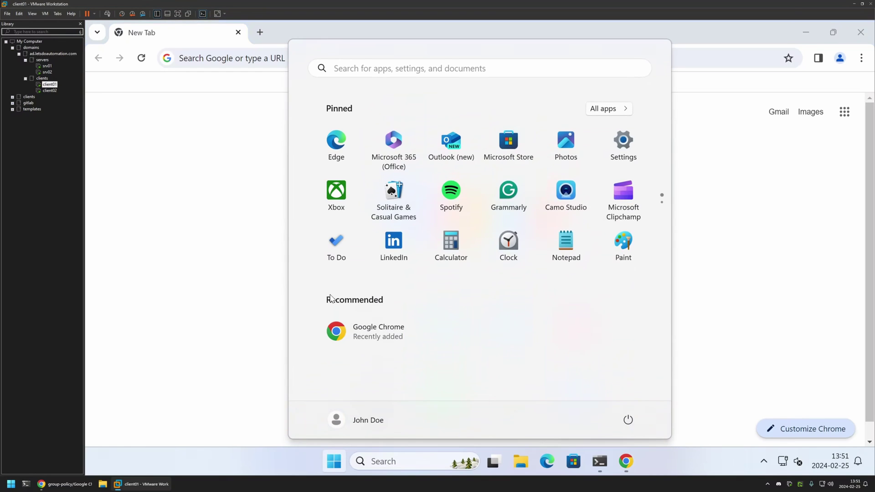
pyautogui.write('cmd')
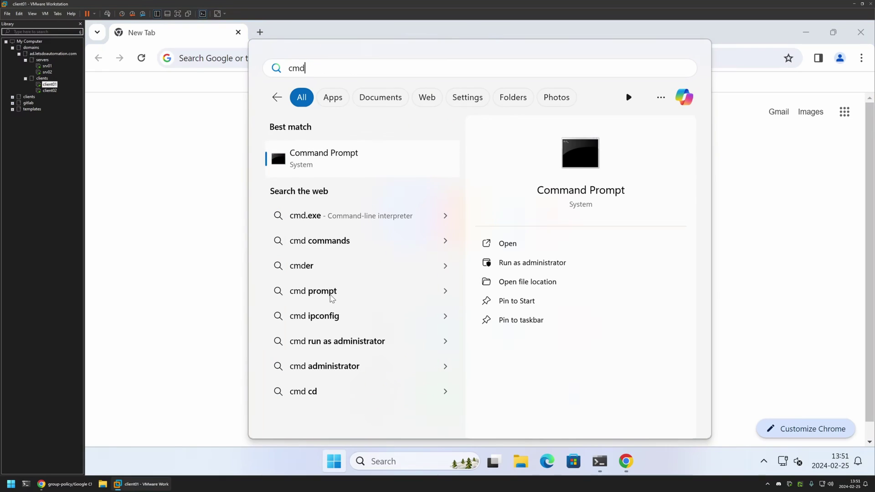
pyautogui.click(412, 172)
pyautogui.write('gpupdate')
pyautogui.press('Return')
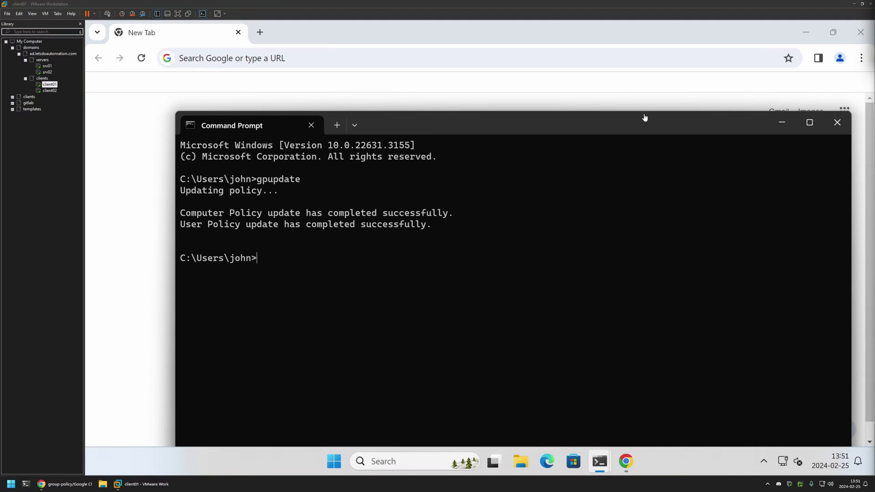
pyautogui.click(348, 37)
# Restart Chrome and confirm it opens youtube.com and google.com tabs automatically
pyautogui.click(238, 32)
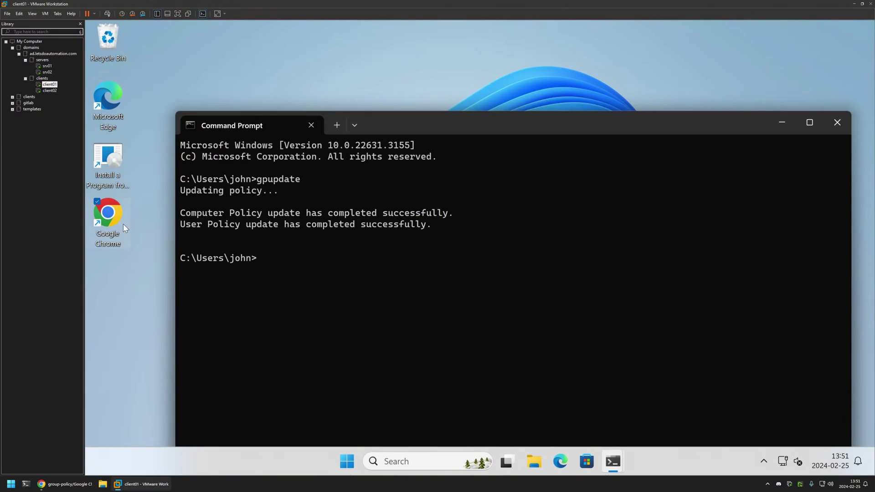
pyautogui.doubleClick(117, 222)
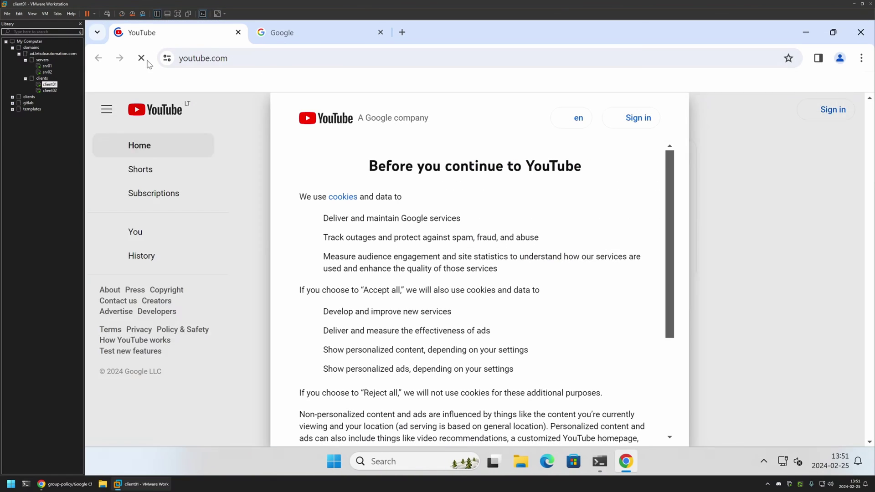
pyautogui.click(290, 33)
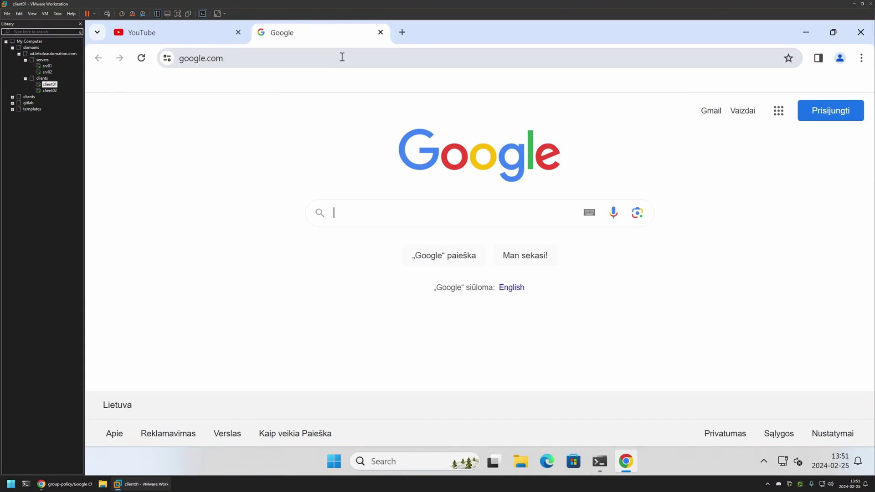